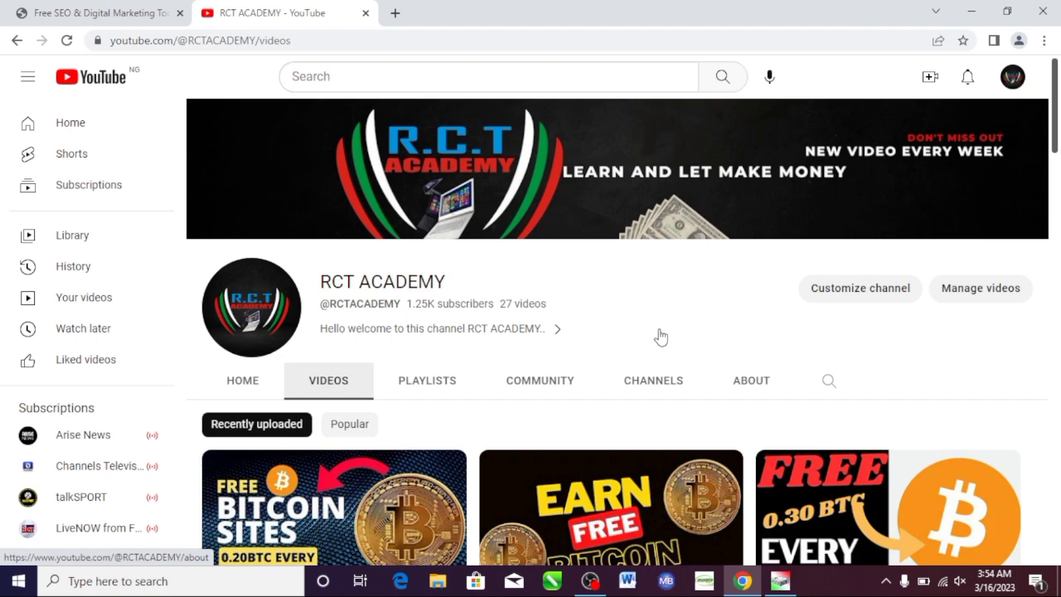
left_click_drag(1058, 149, 1058, 204)
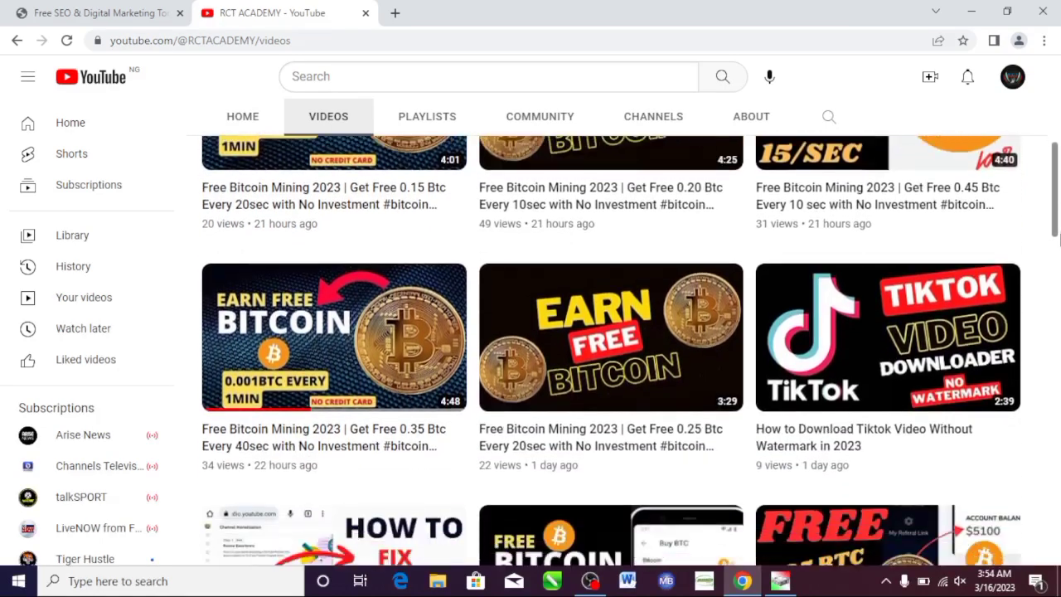
left_click_drag(1059, 238, 1059, 135)
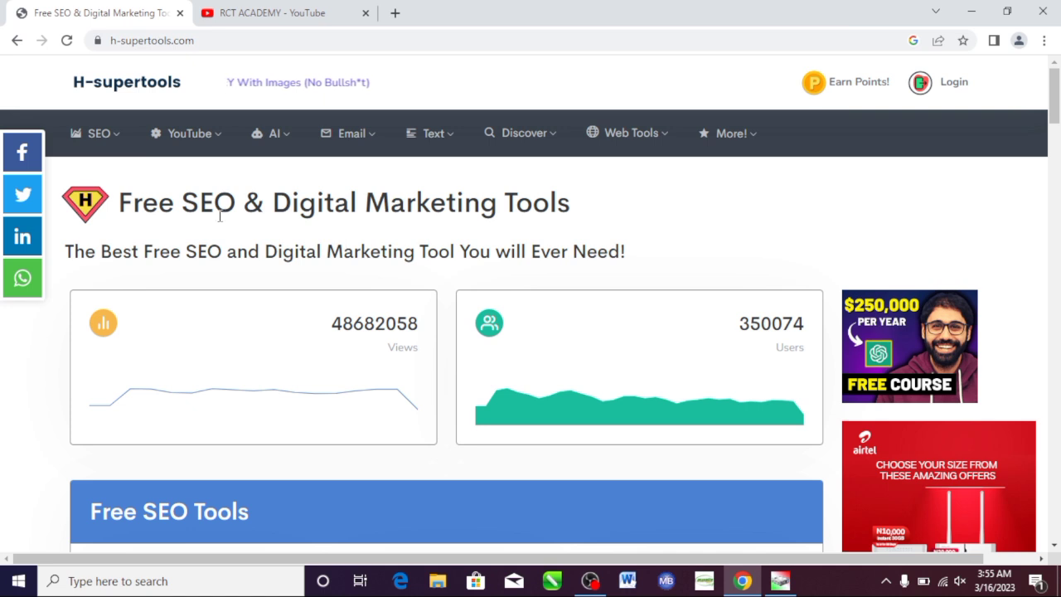
Open the YouTube Keyword Tool on the H-supertools site and decline its notification request
left_click(213, 142)
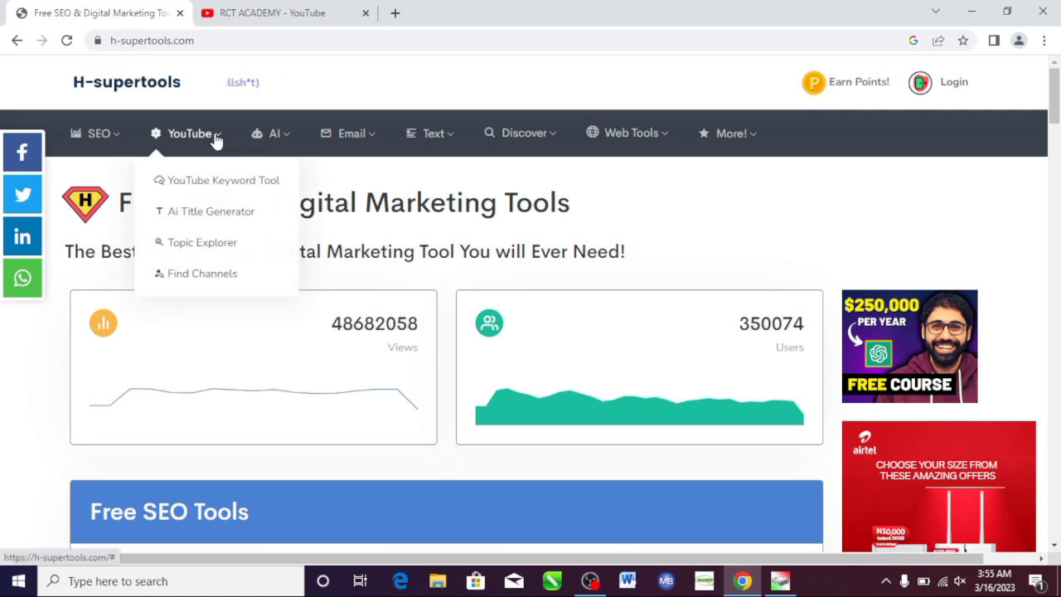
left_click(220, 186)
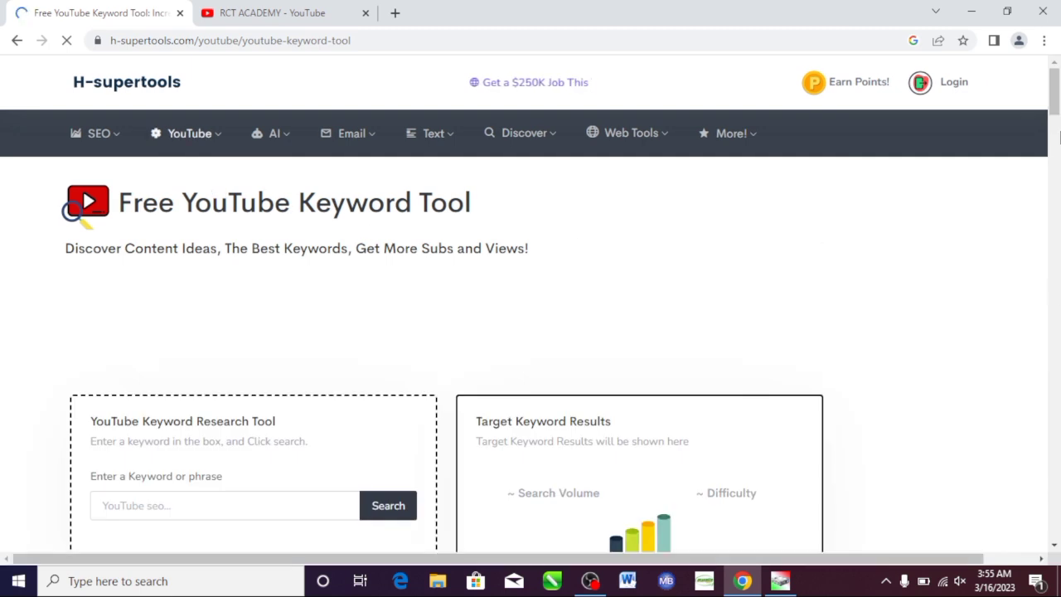
left_click_drag(1055, 112, 1056, 138)
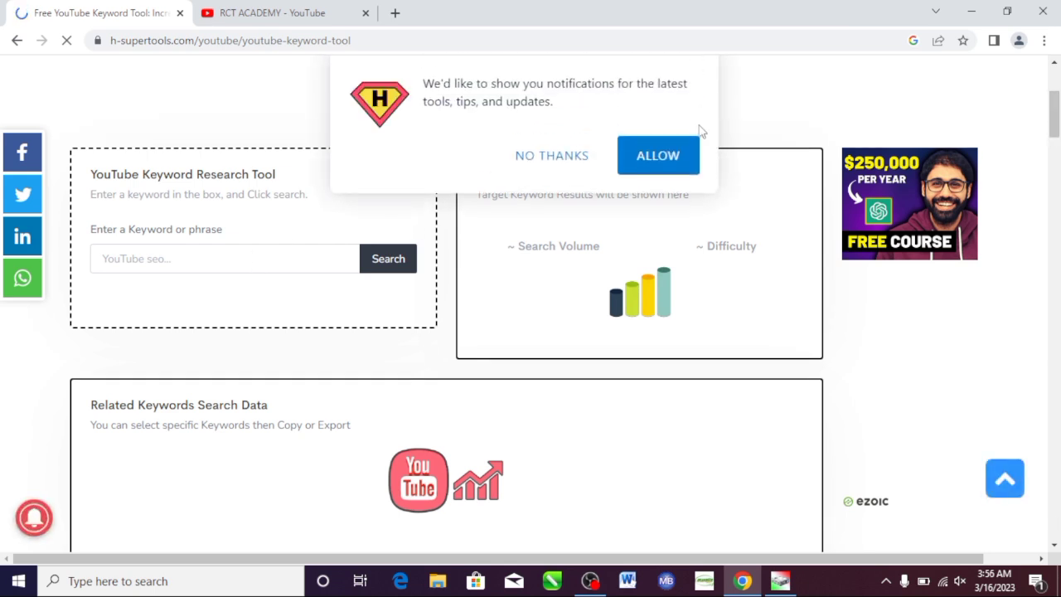
left_click(551, 156)
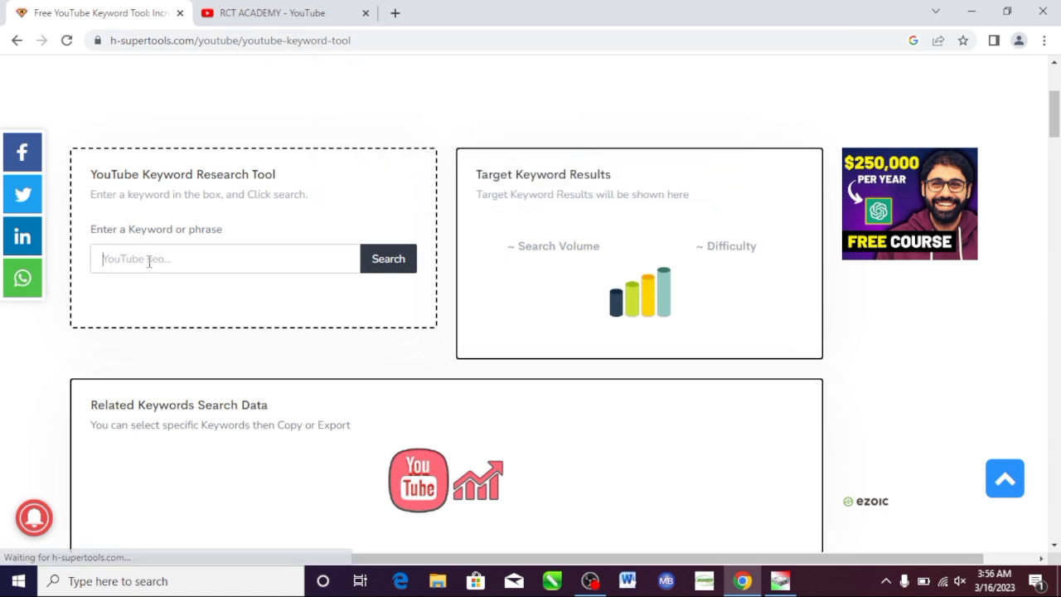
Search the keyword tool for "best android phone in 2023" with the spelling corrected, and review the target and related keyword data
type("best an")
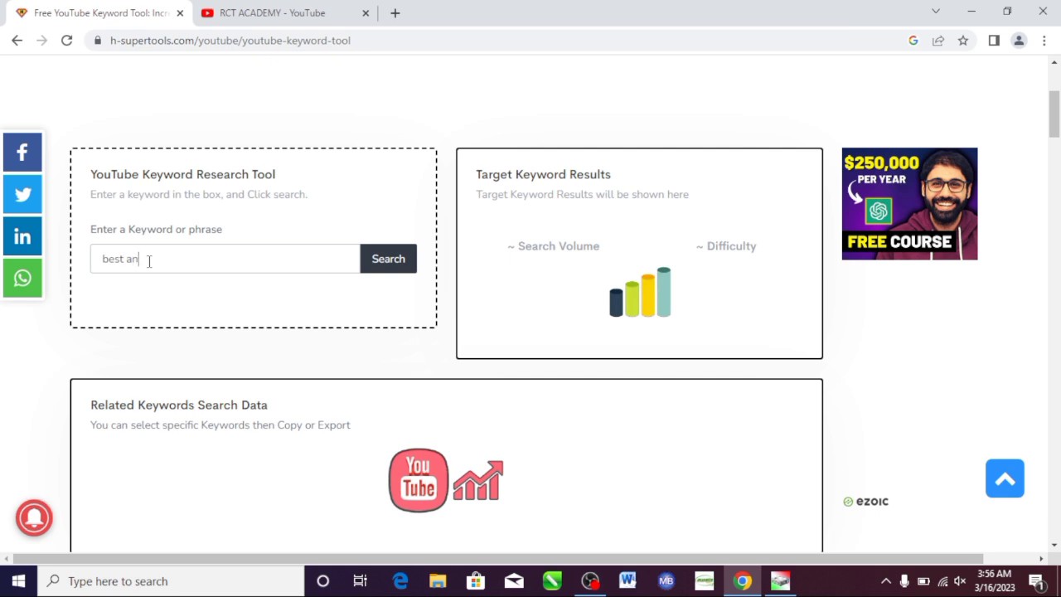
type("driod ")
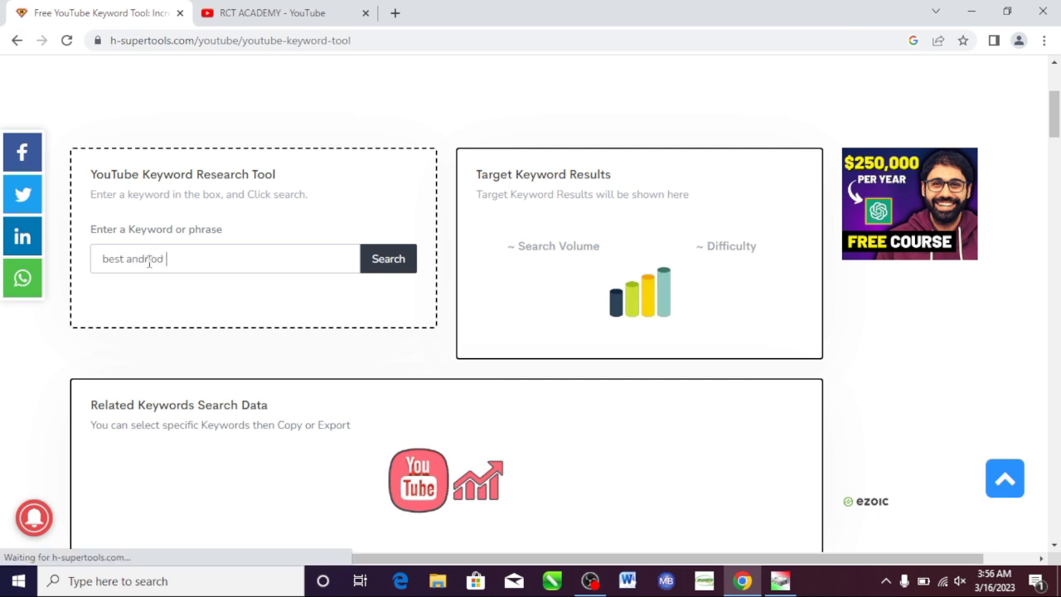
type("phone in 2023")
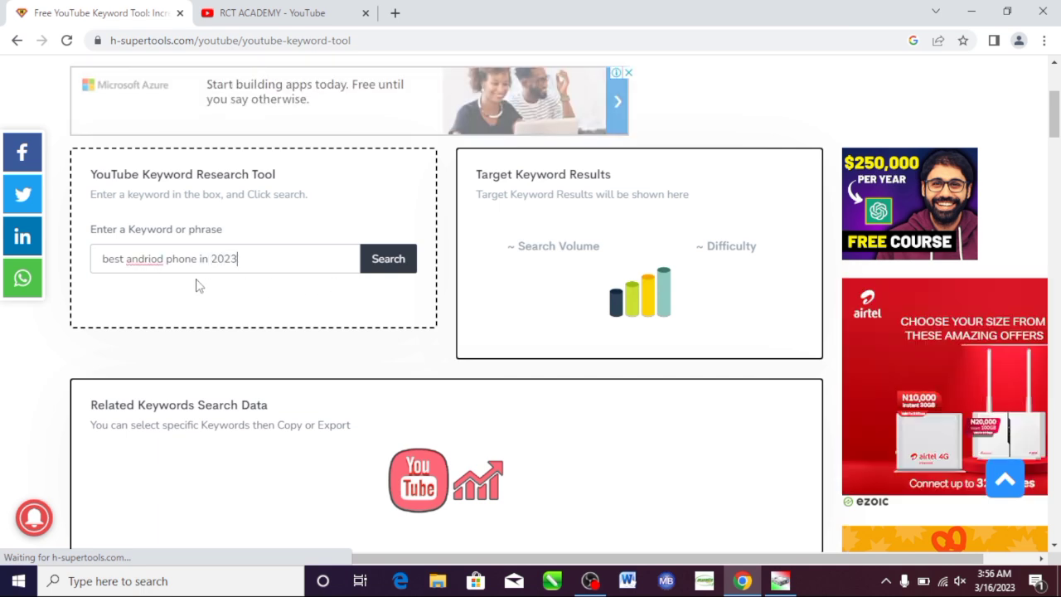
right_click(151, 256)
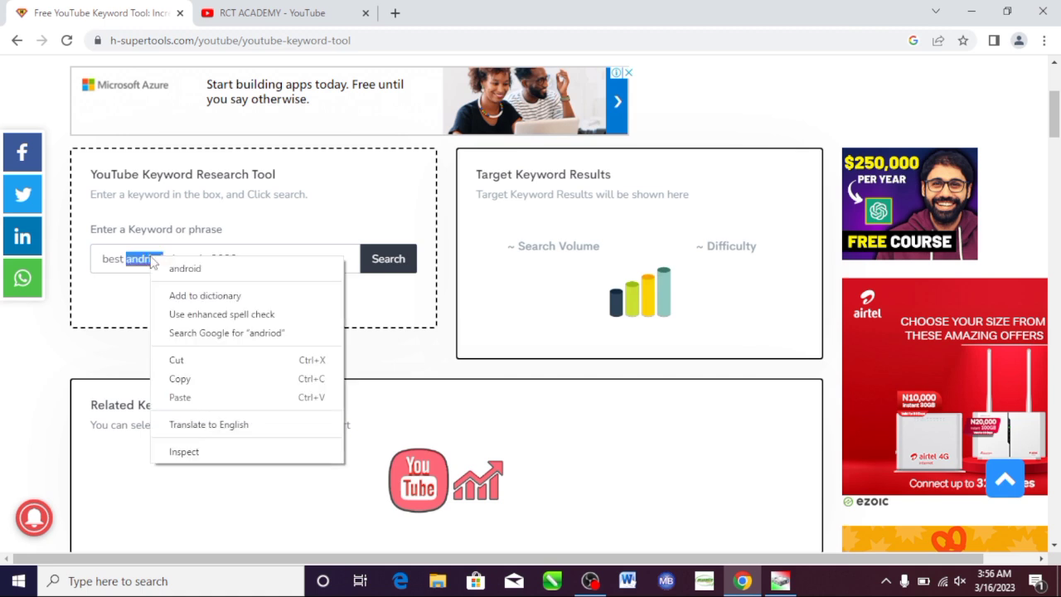
left_click(177, 274)
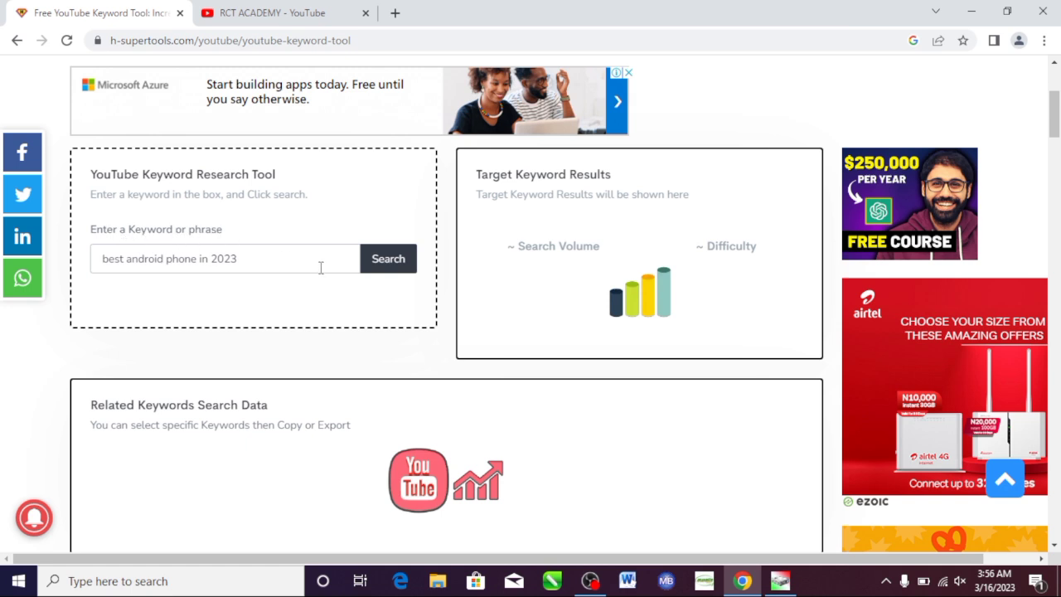
left_click(395, 271)
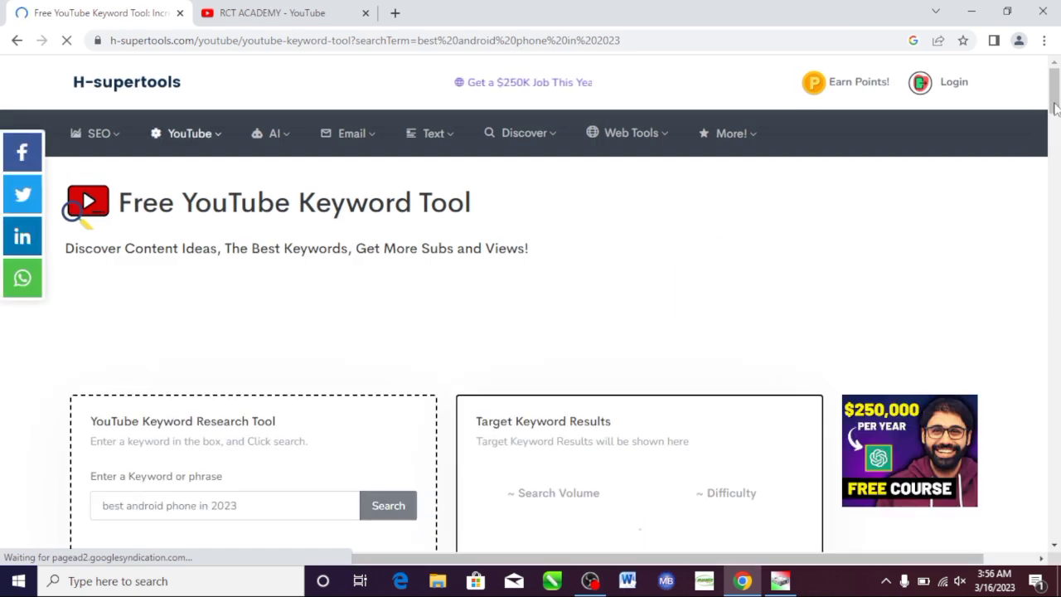
left_click_drag(1056, 104, 1057, 133)
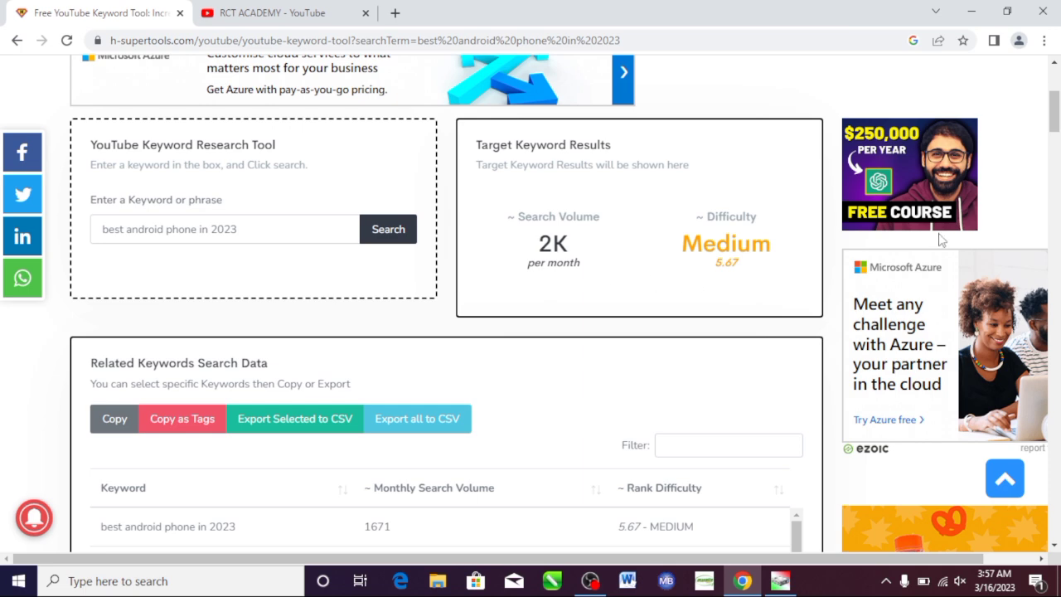
left_click_drag(1055, 102, 1056, 139)
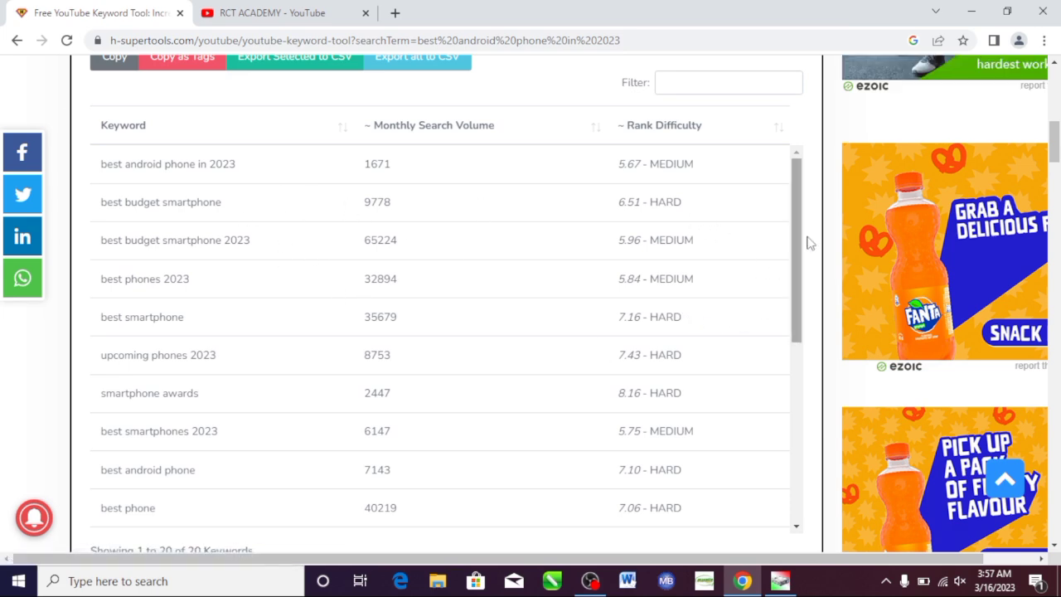
left_click_drag(800, 243, 800, 220)
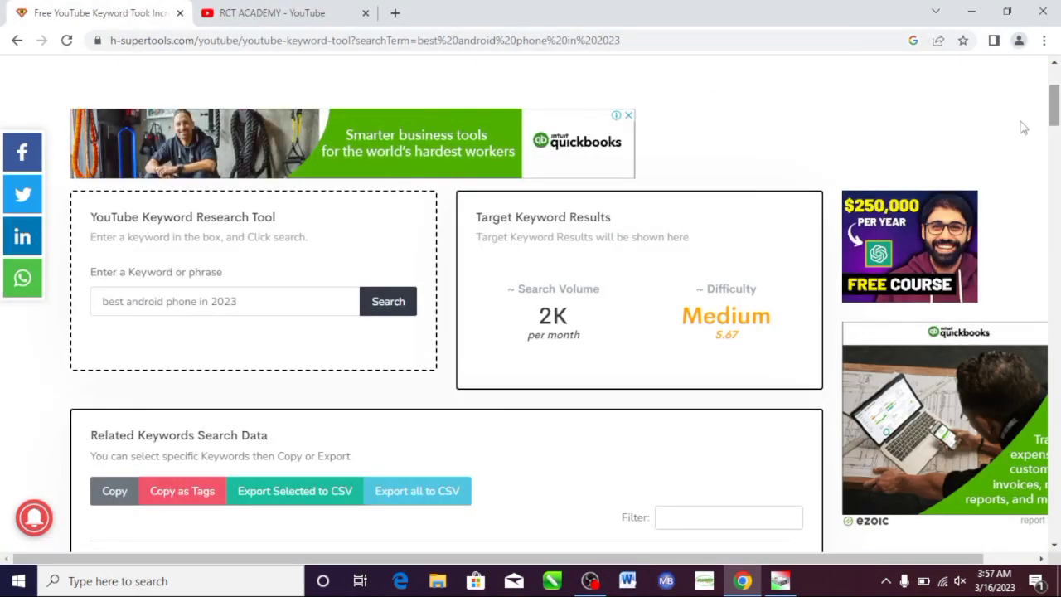
Search the keyword tool for "pet" and check its search volume and difficulty
triple_click(215, 314)
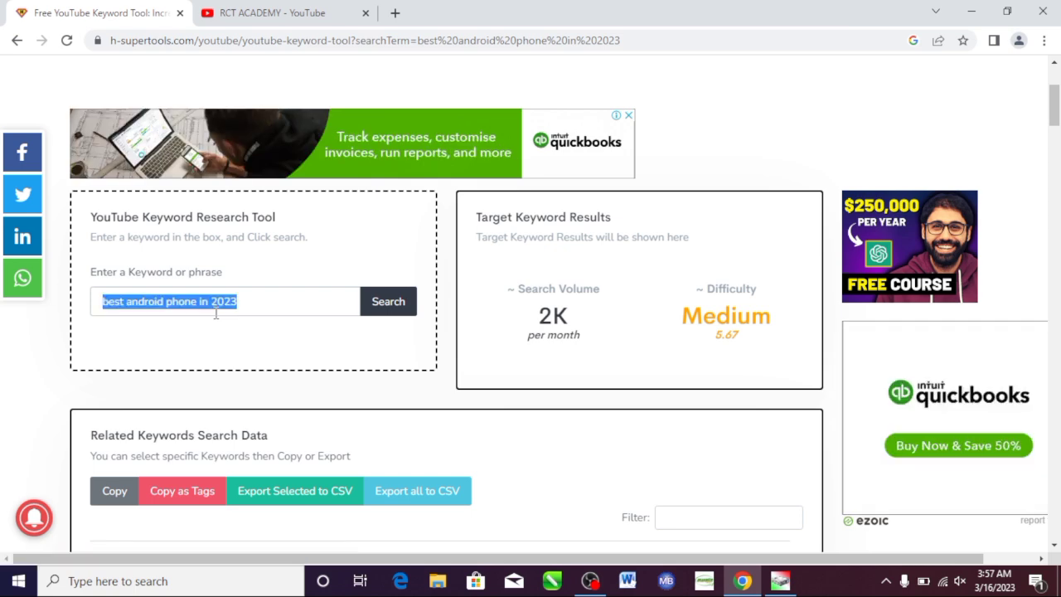
type("pet")
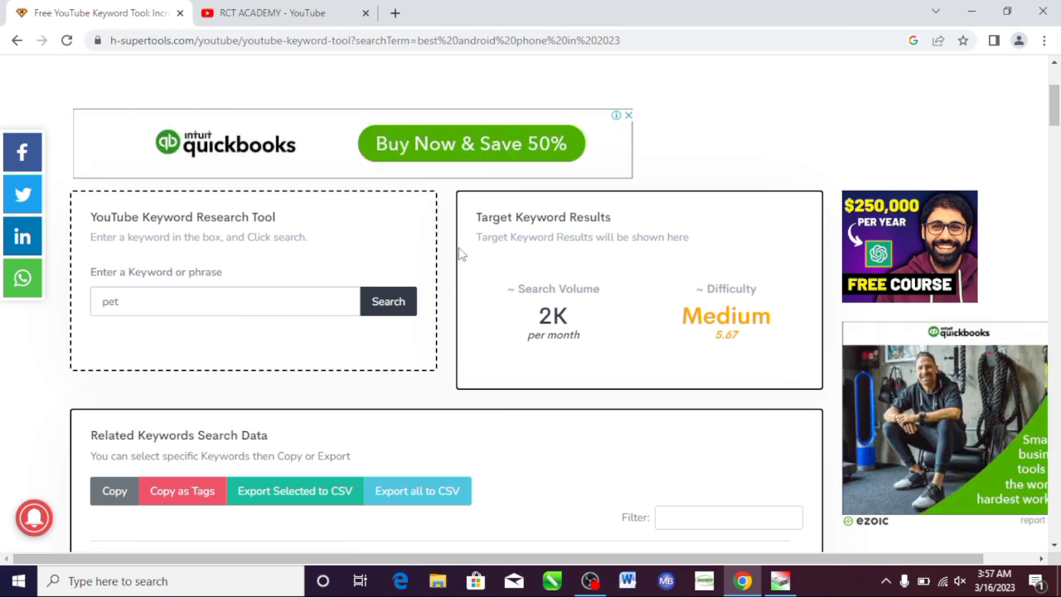
left_click(390, 302)
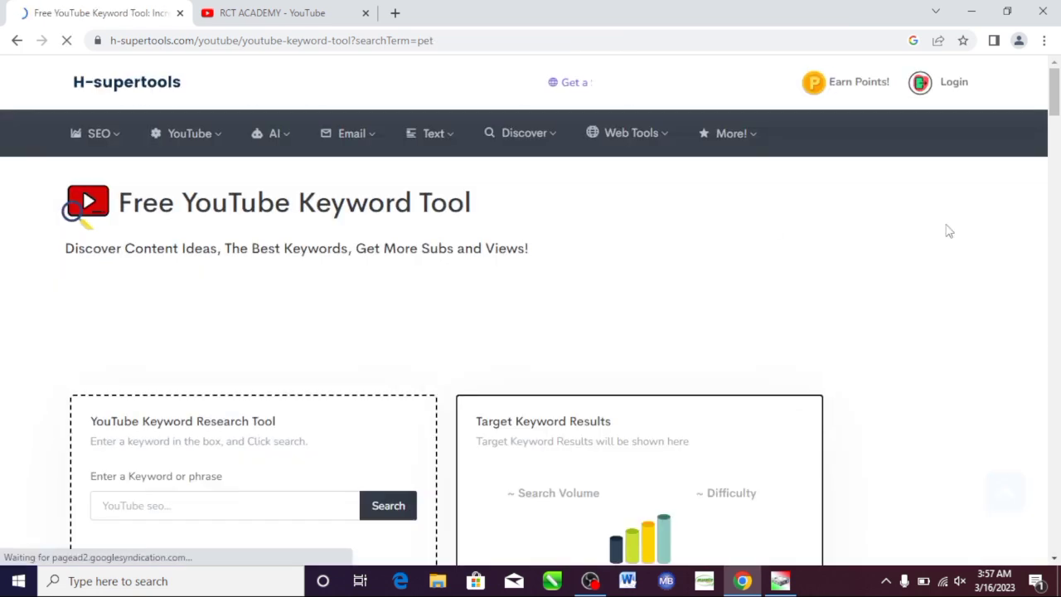
left_click_drag(1057, 98, 1056, 123)
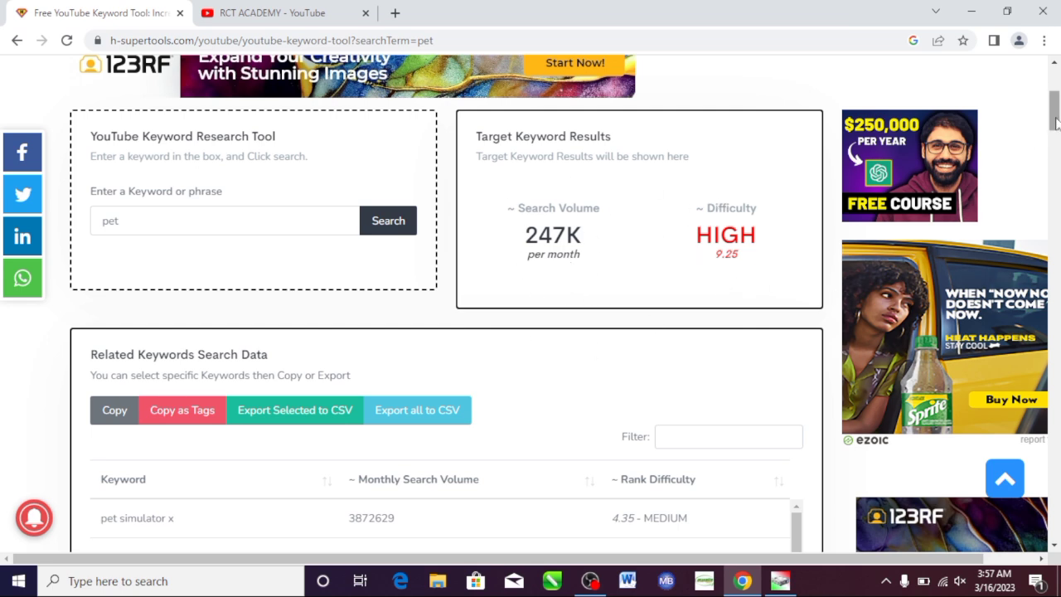
Search the keyword tool for "how to make money" and review the related keywords' monthly volume and rank difficulty
left_click_drag(1055, 123, 1056, 98)
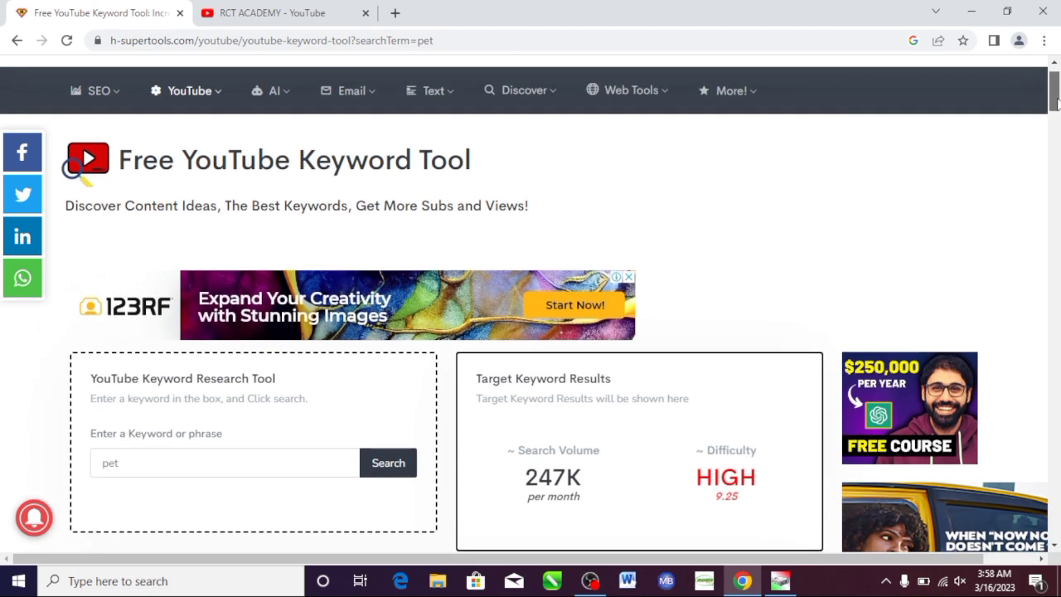
double_click(236, 451)
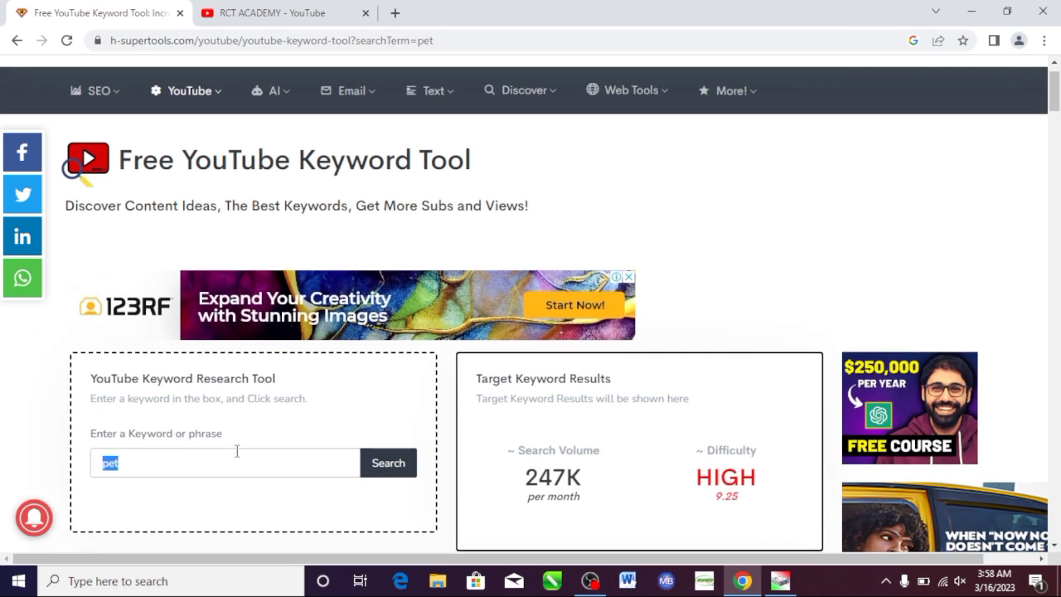
type("how to make mone")
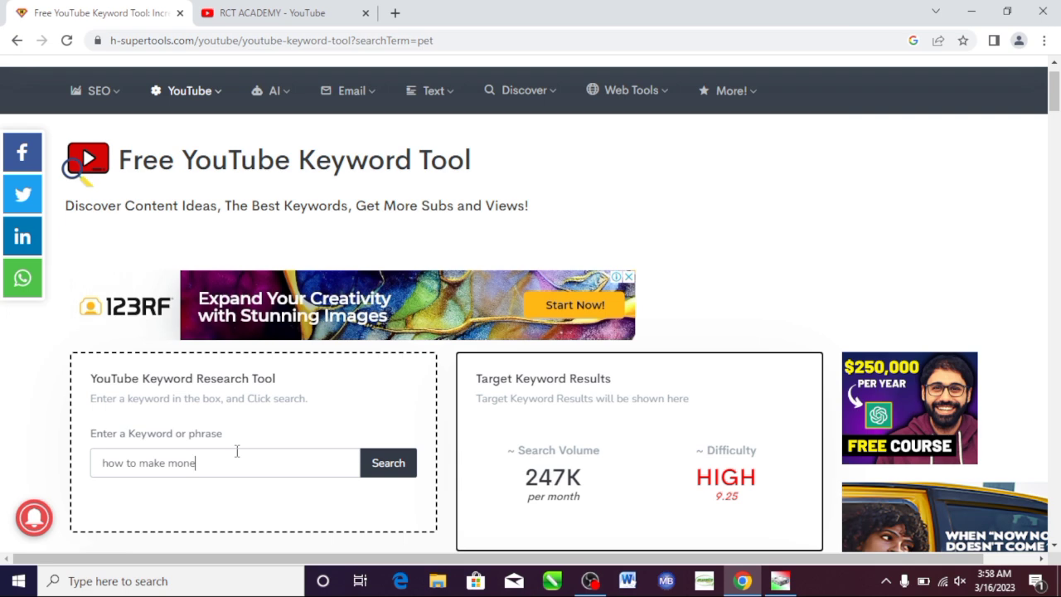
type("y")
left_click(375, 471)
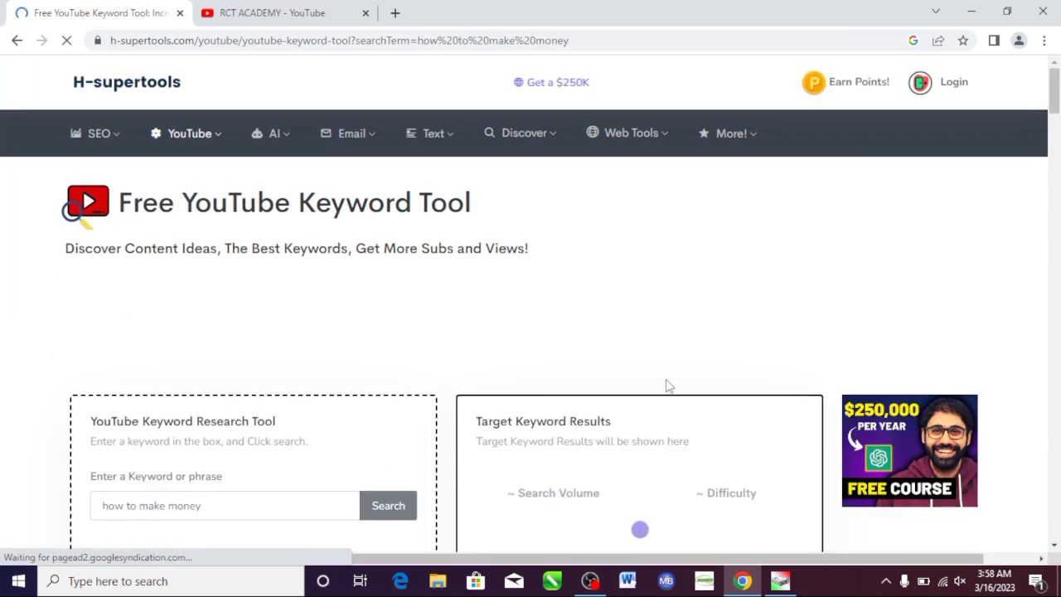
left_click_drag(1056, 87, 1058, 149)
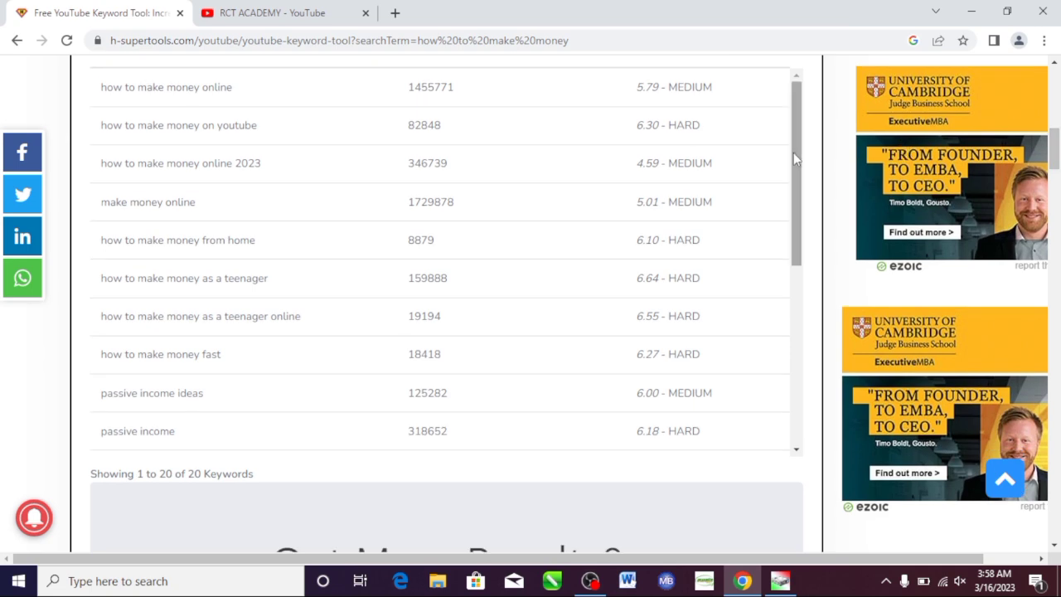
left_click_drag(796, 163, 830, 56)
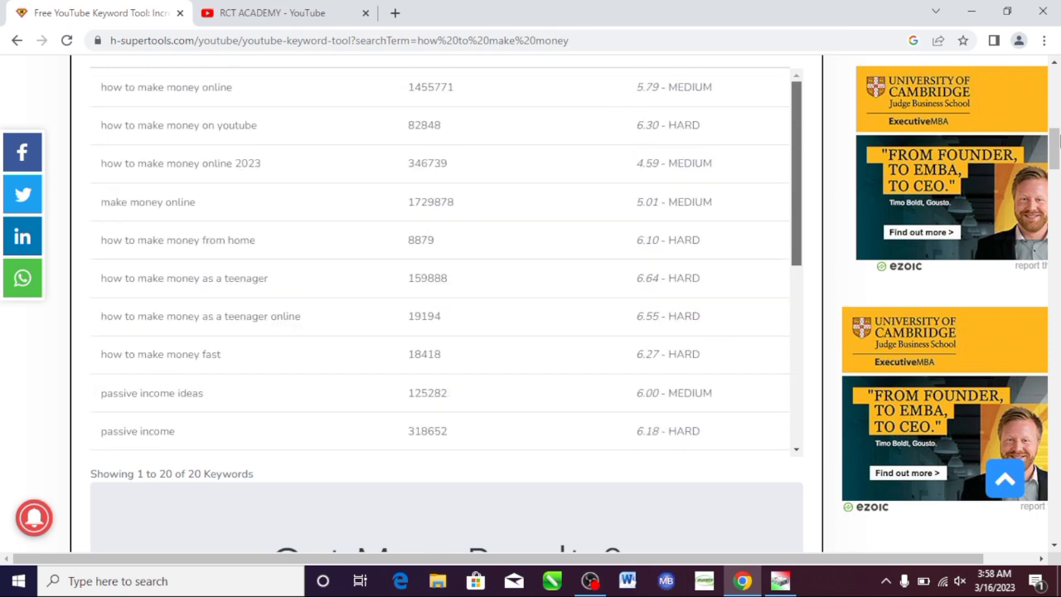
Extend the keyword to "how to make money in usa", run the search and check its volume and difficulty
left_click_drag(1060, 141, 1060, 140)
left_click(1059, 108)
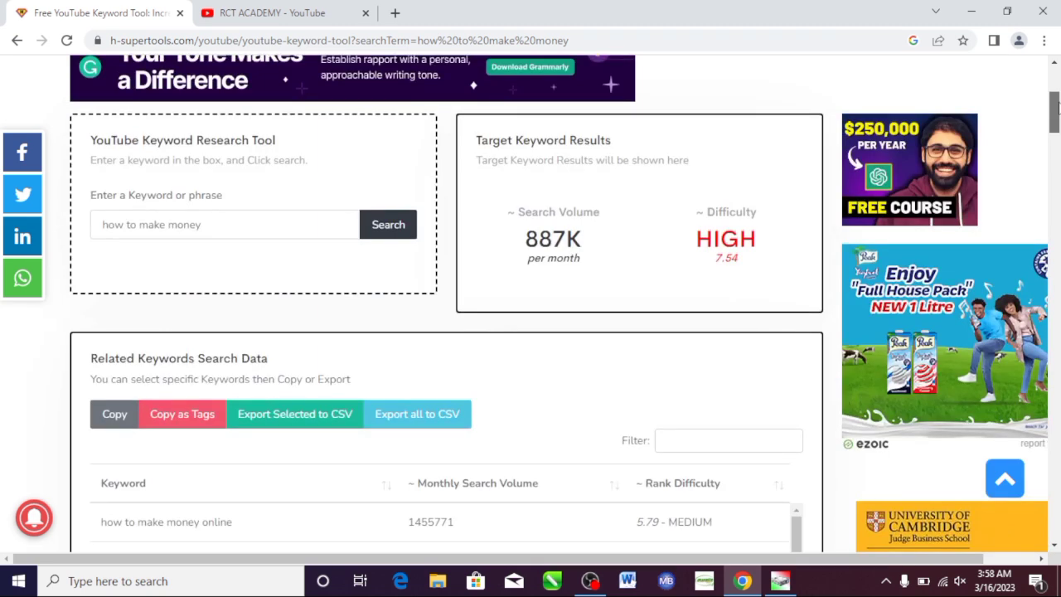
left_click(304, 225)
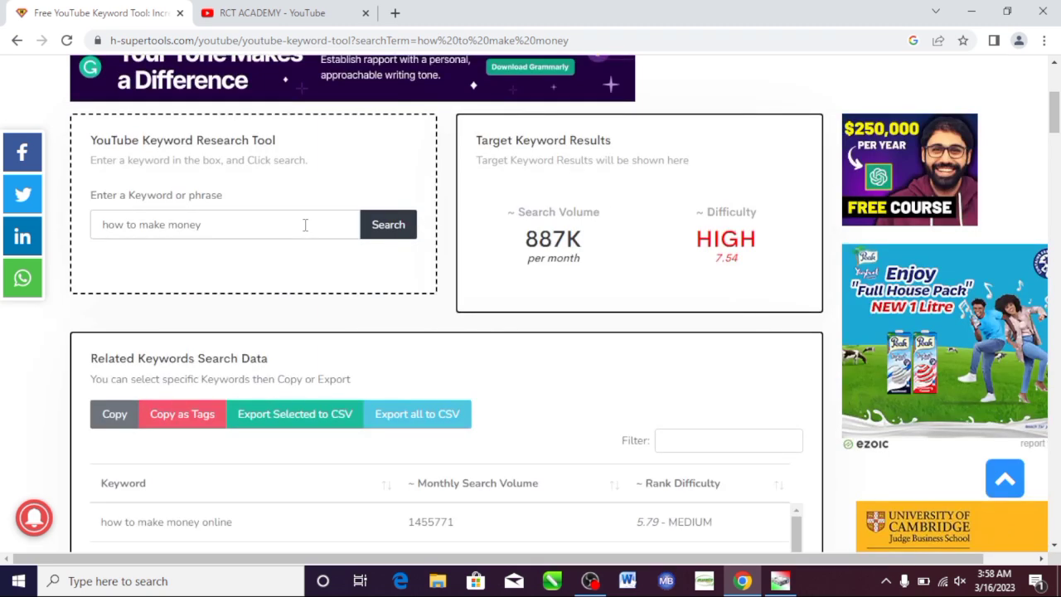
key("ctrl+a")
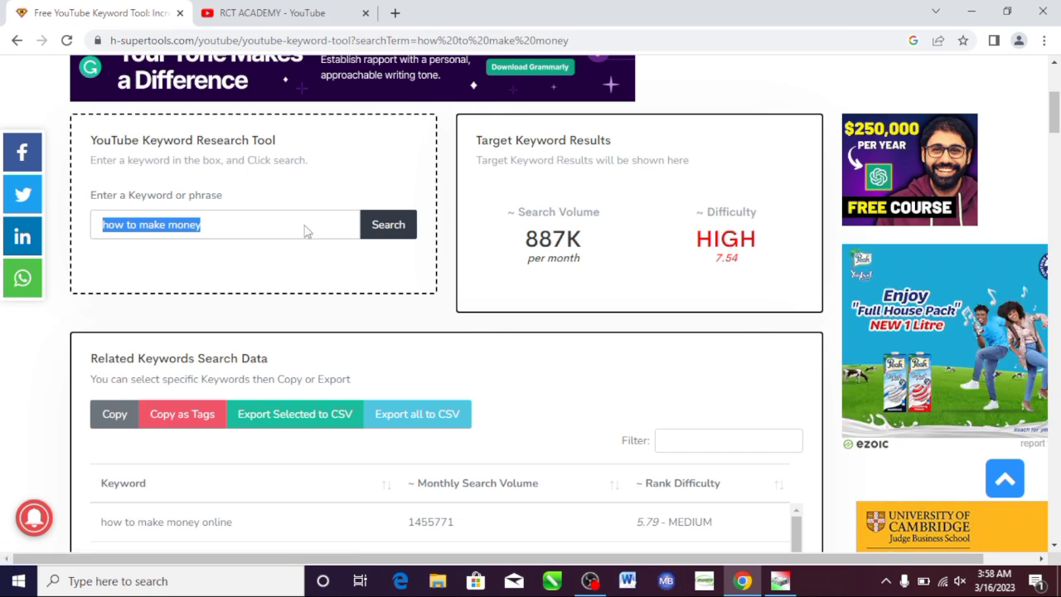
left_click(304, 225)
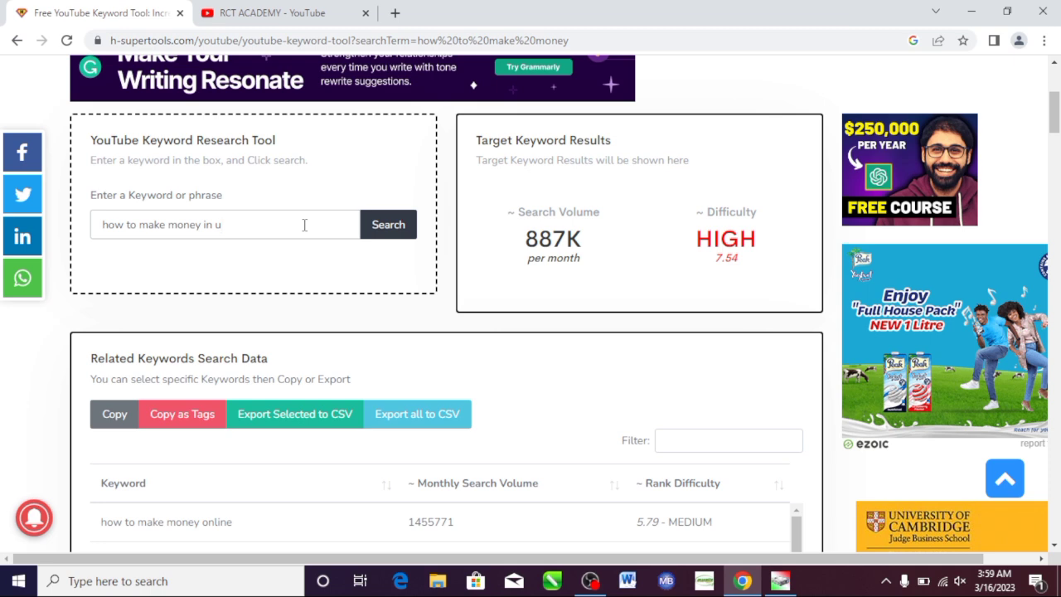
left_click(403, 234)
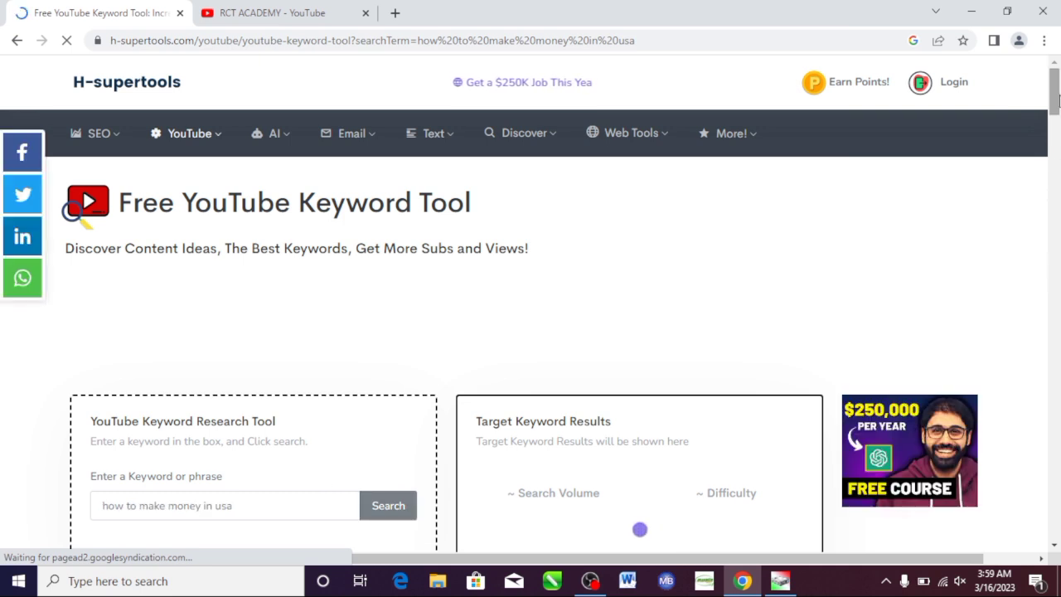
left_click_drag(1057, 96, 1059, 121)
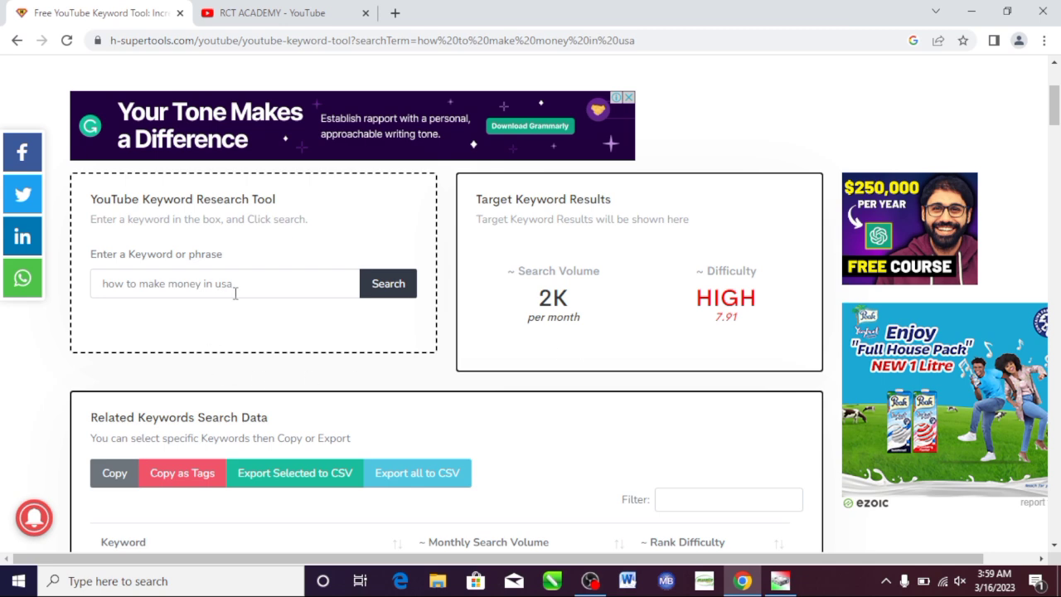
Replace the keyword with "free keyword research tool" and run the search
key("ctrl+a")
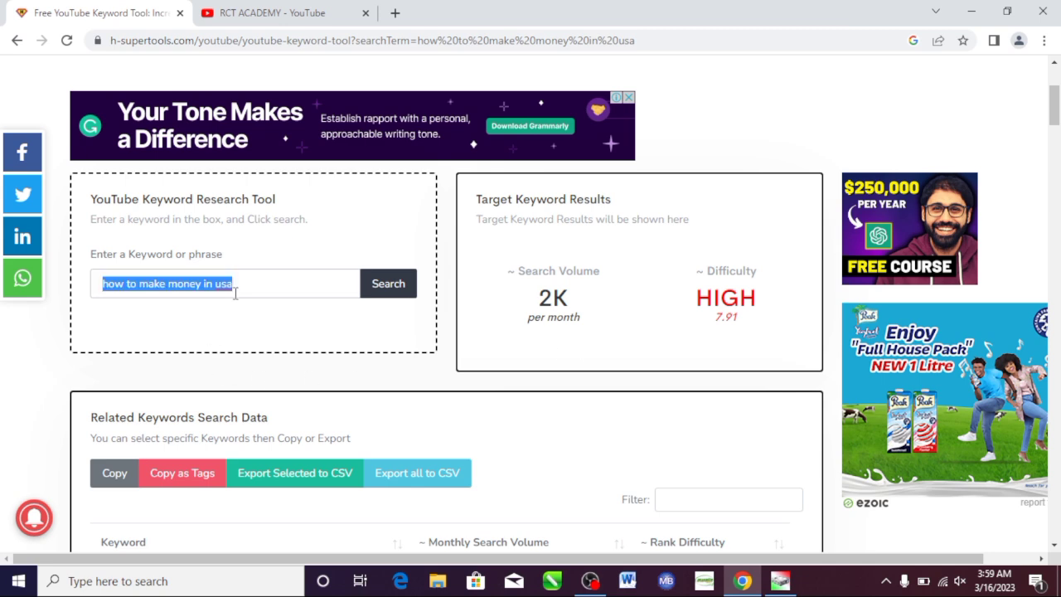
type("keyword research tool")
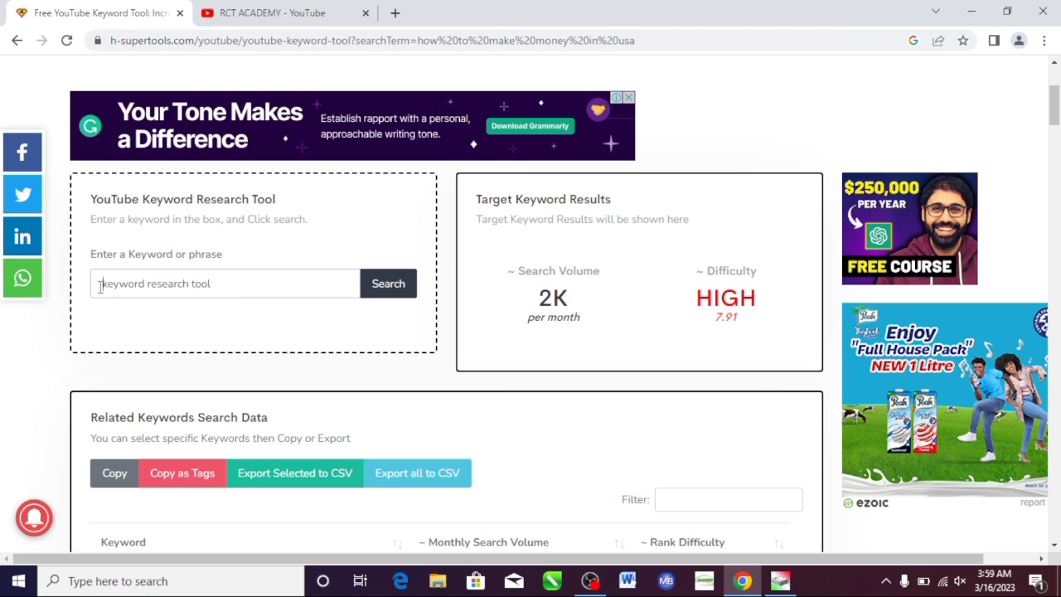
type("free")
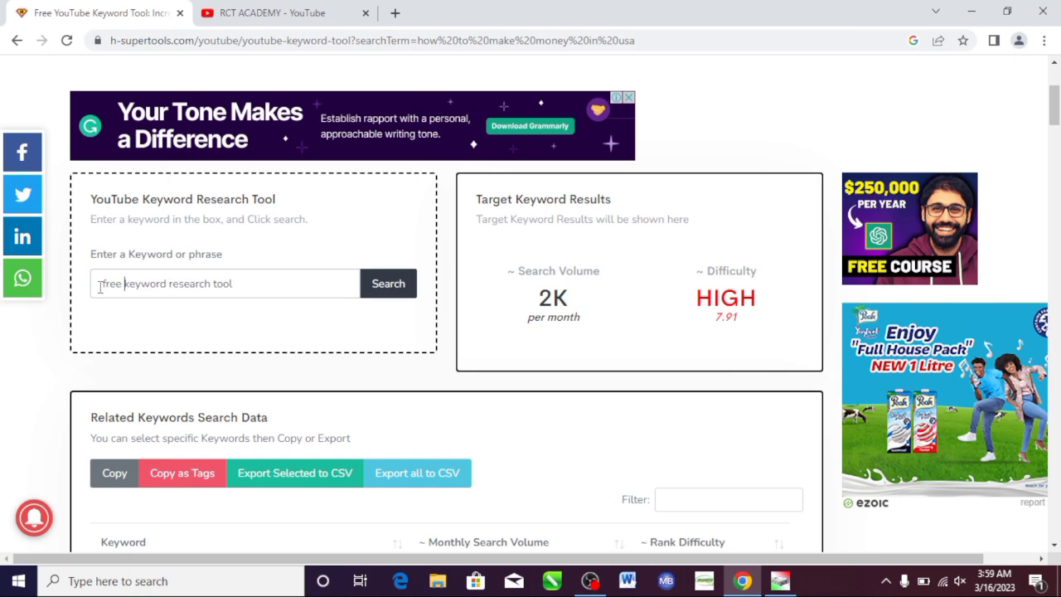
left_click(382, 292)
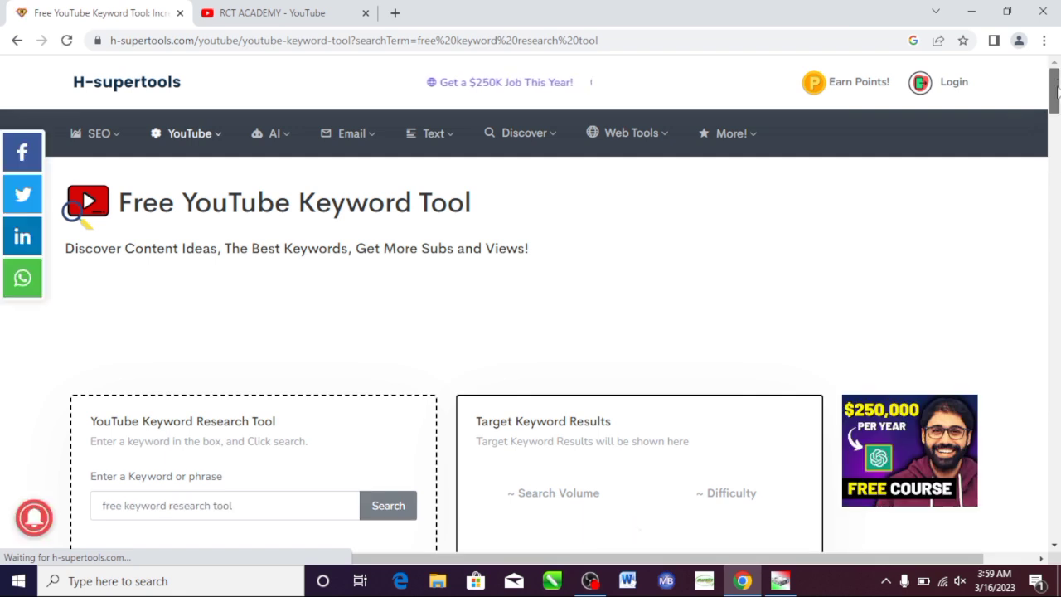
Check the search volume and difficulty for "free keyword research tool" and review its related keywords' monthly volume and rank difficulty
left_click_drag(1055, 80, 1057, 98)
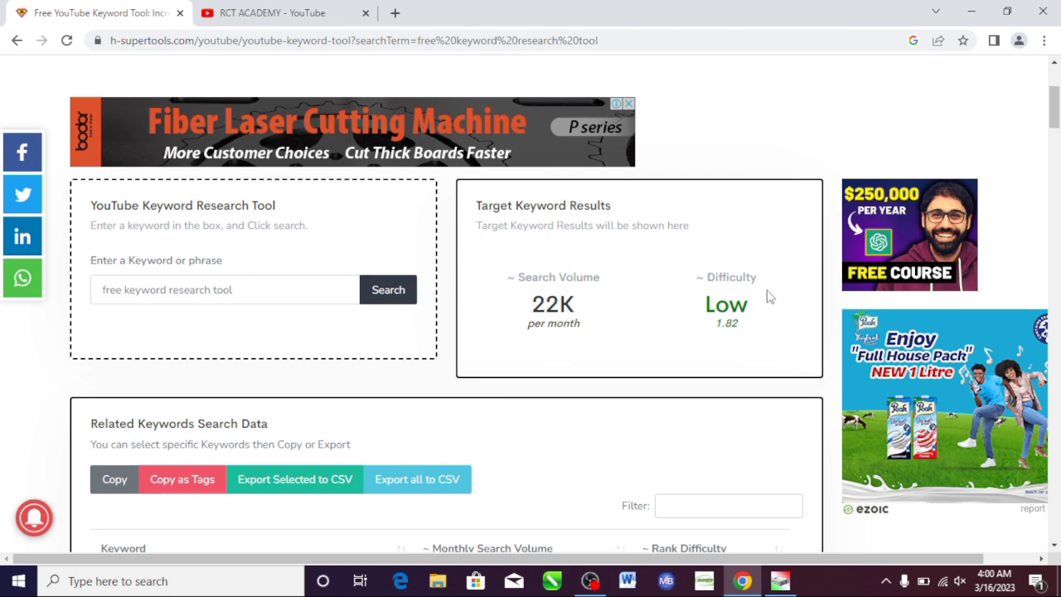
left_click_drag(1057, 129, 1058, 143)
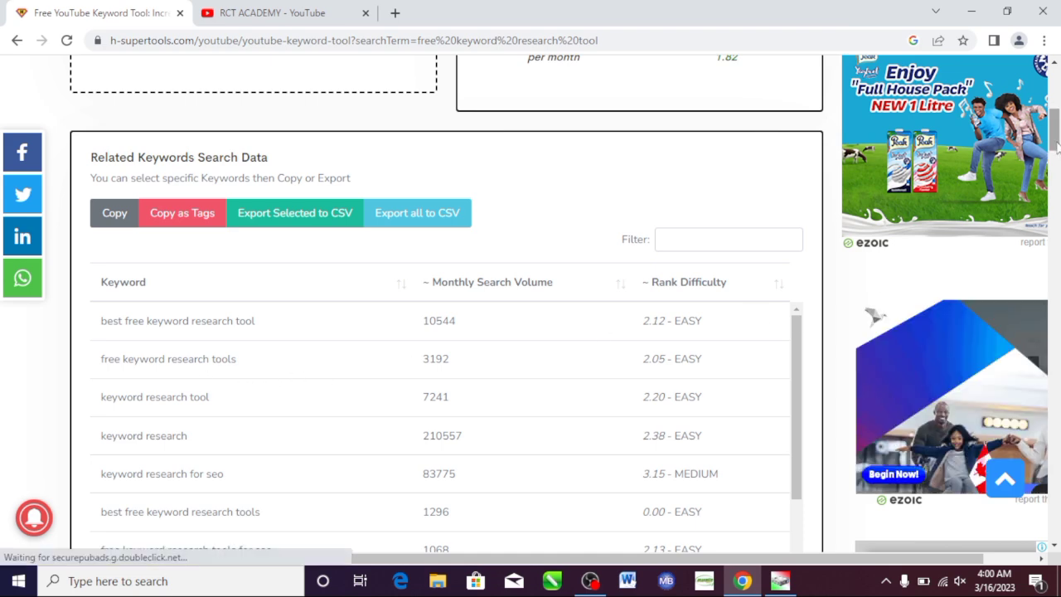
left_click_drag(1056, 140, 1056, 158)
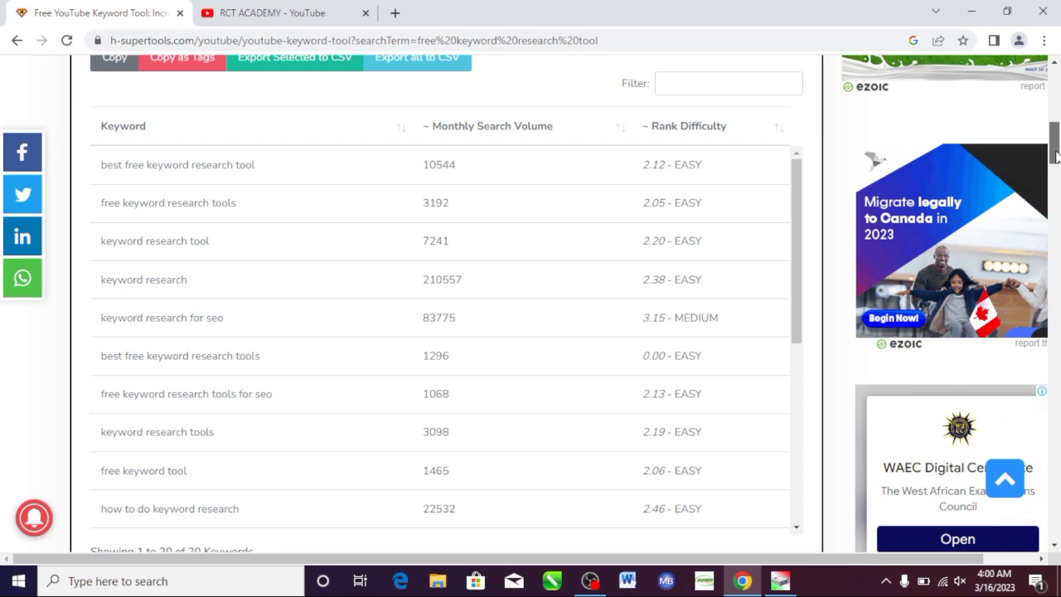
left_click_drag(1057, 152, 1056, 168)
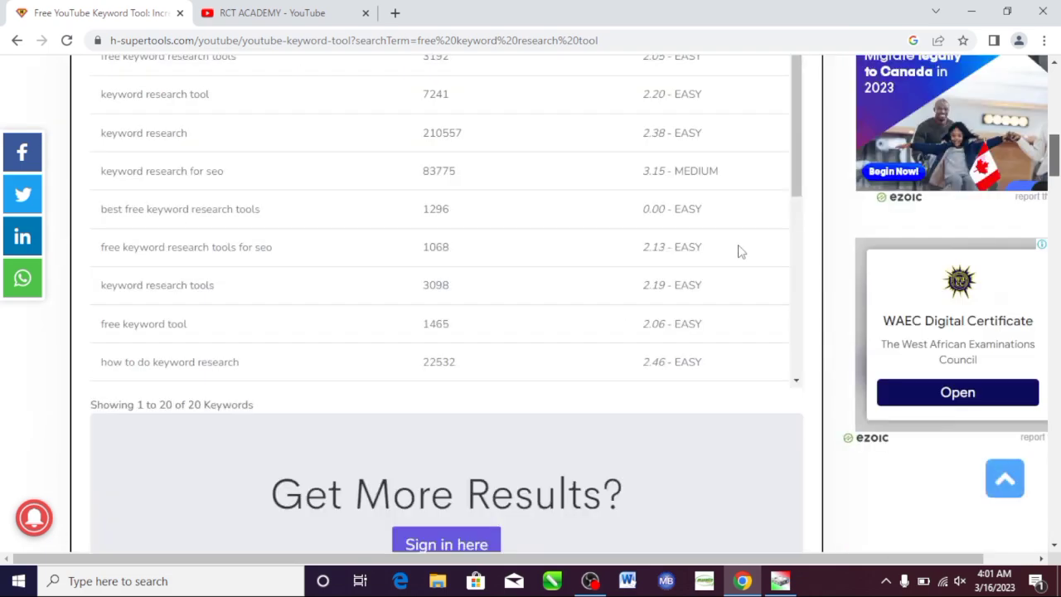
scroll(978, 187, "down", 2)
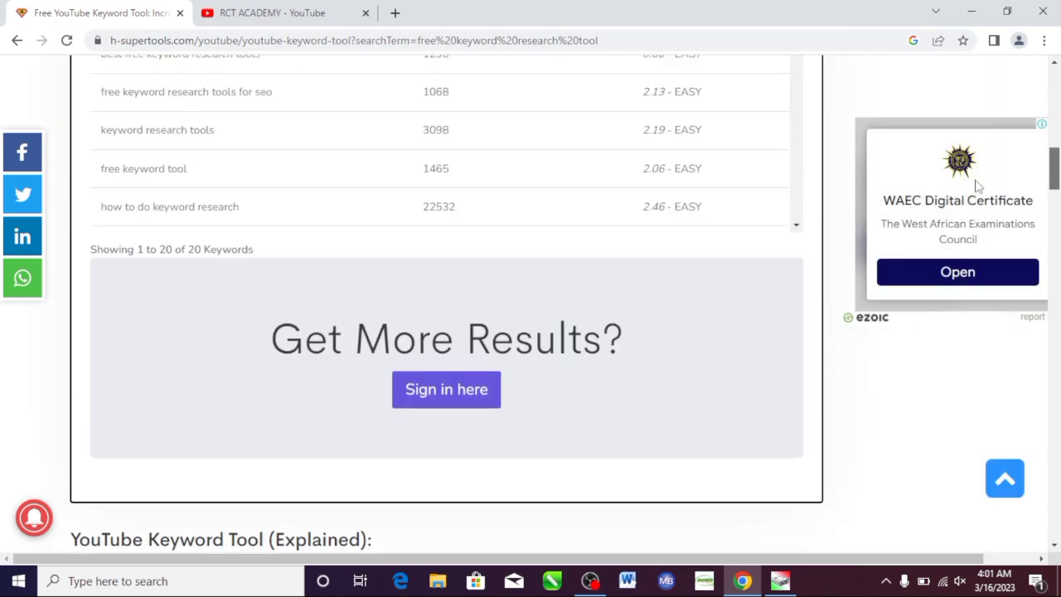
scroll(978, 186, "up", 10)
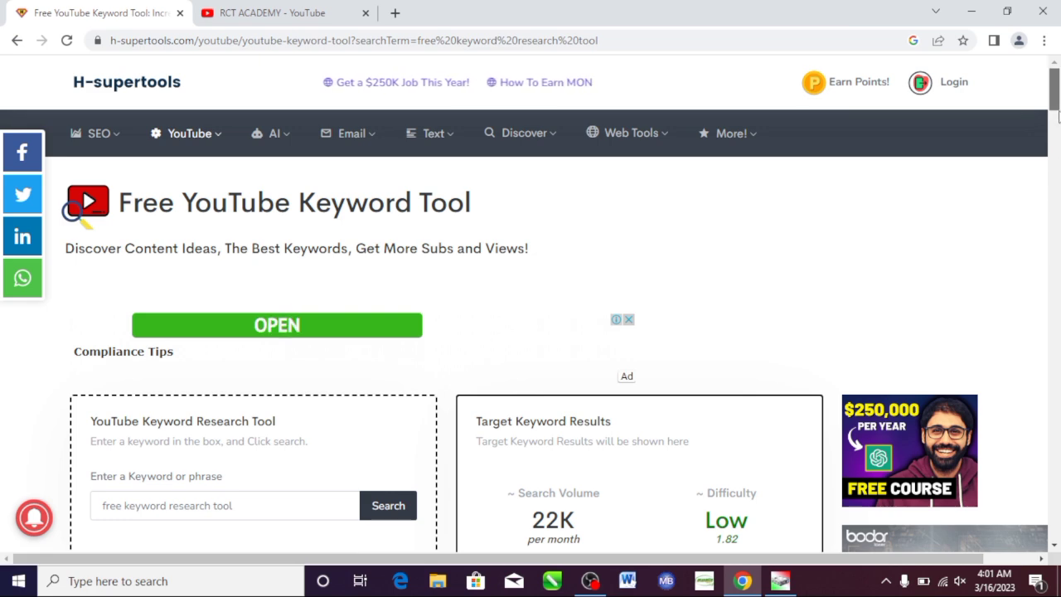
Export all related keywords to CSV, opening the downloaded file in Excel with the Keyword column widened to fit the full phrases
scroll(1058, 111, "down", 7)
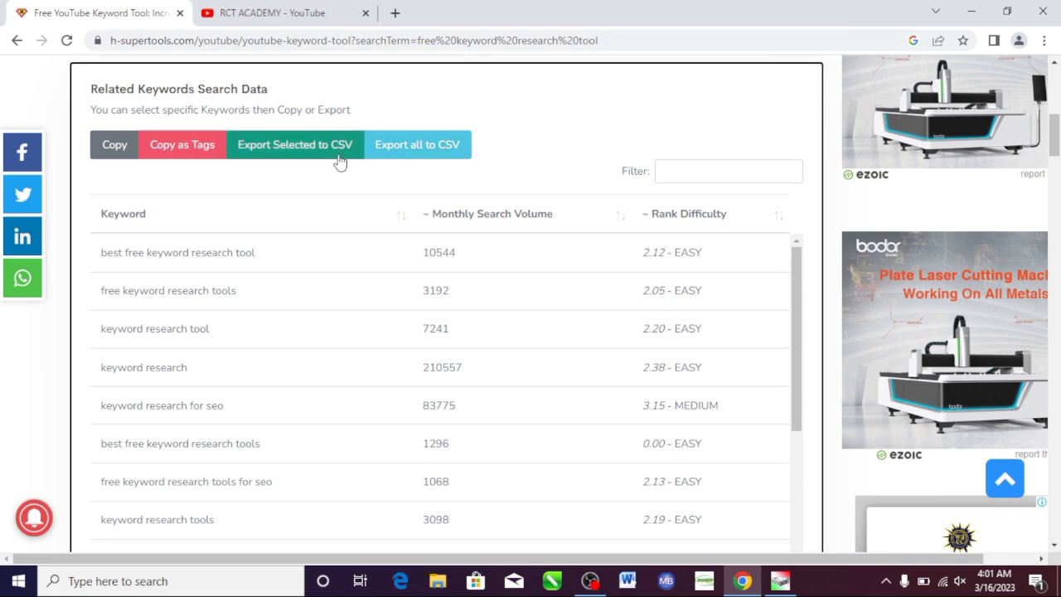
left_click(412, 149)
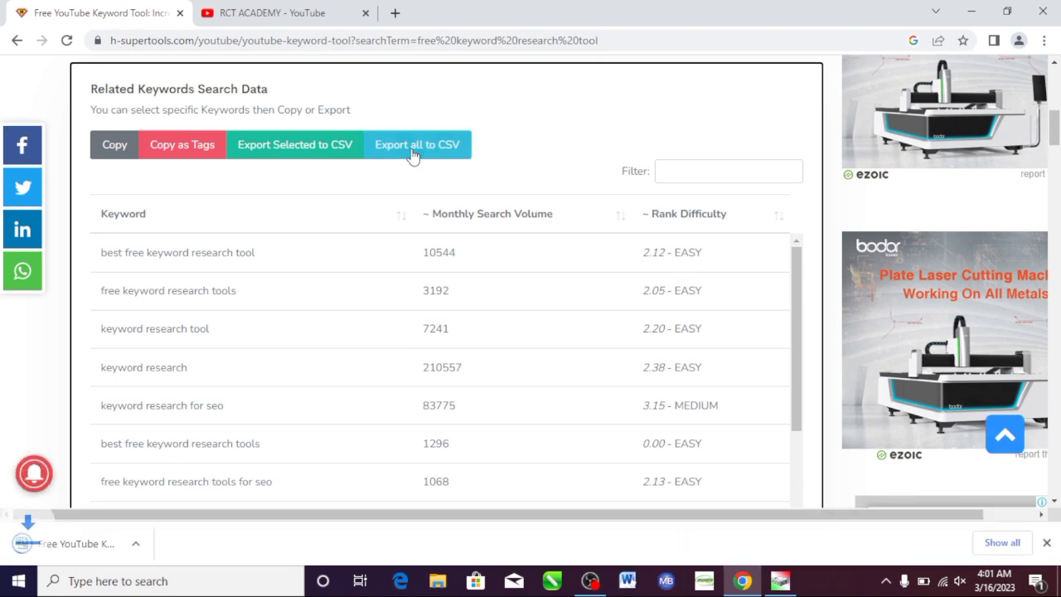
left_click(87, 547)
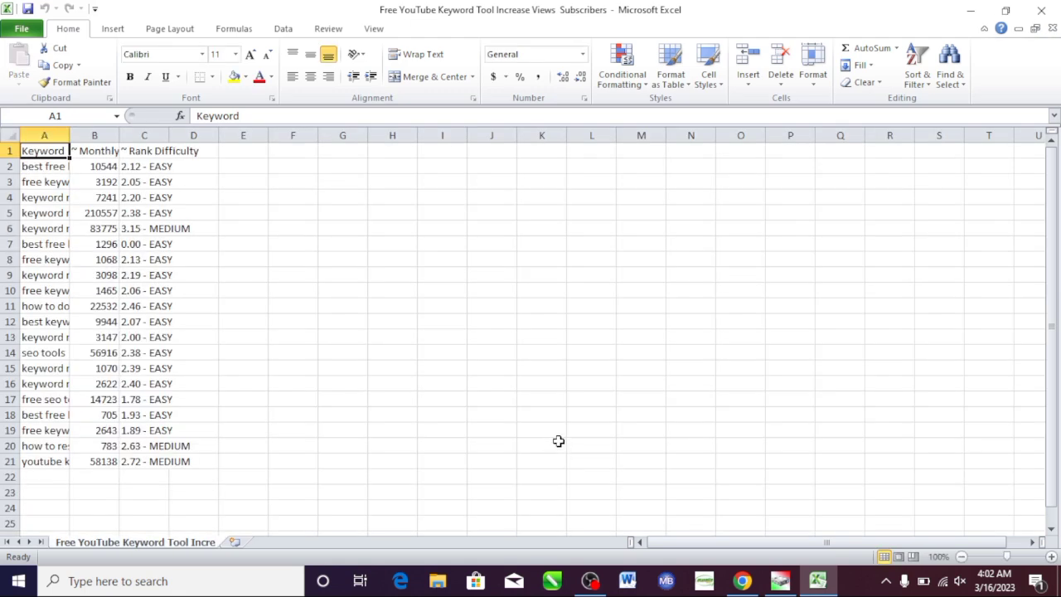
left_click_drag(67, 135, 243, 148)
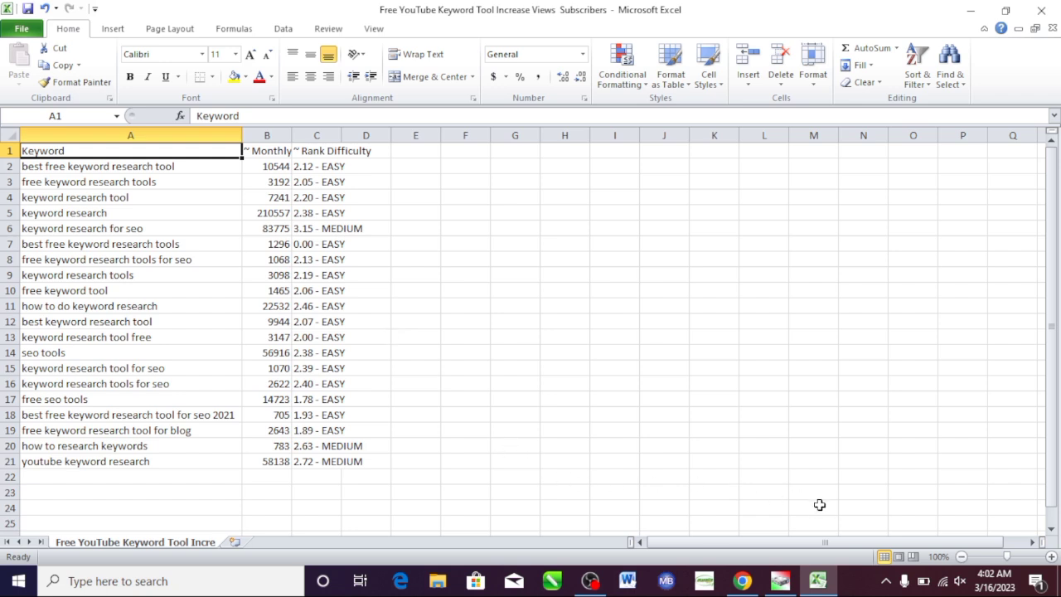
mouse_move(828, 586)
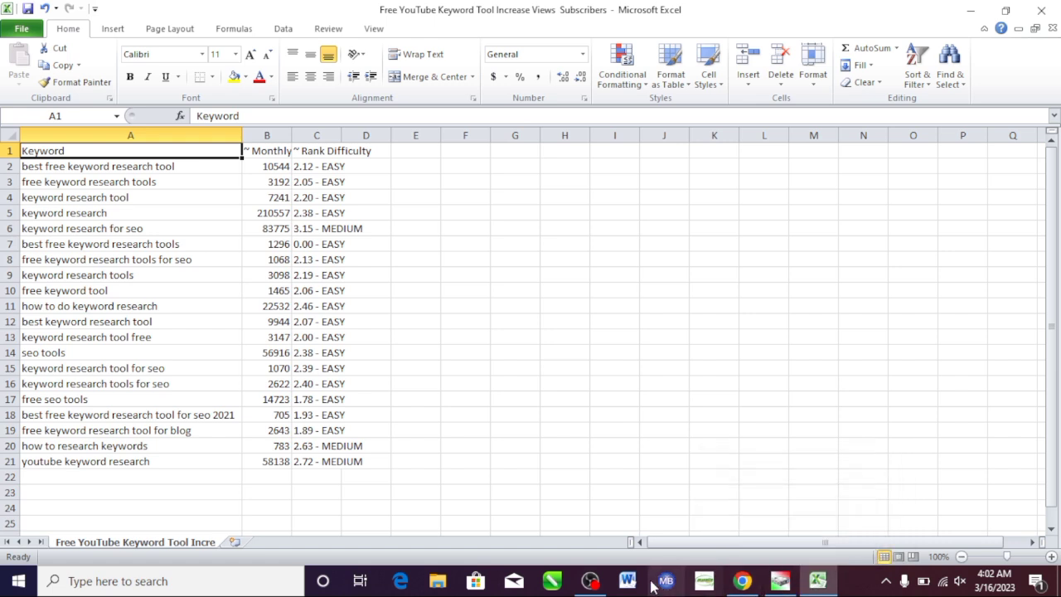
mouse_move(602, 583)
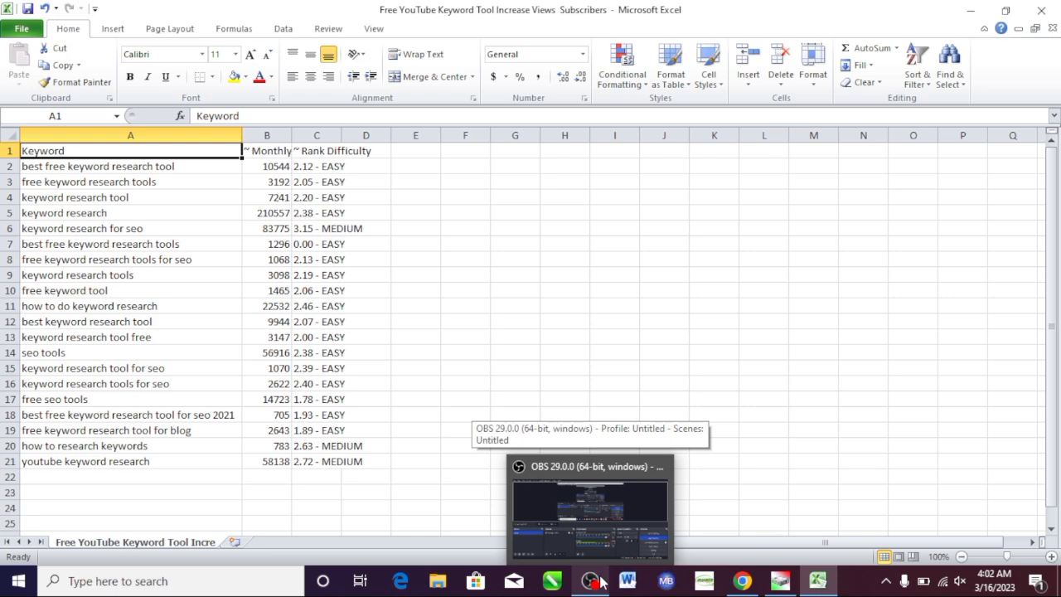
left_click(601, 582)
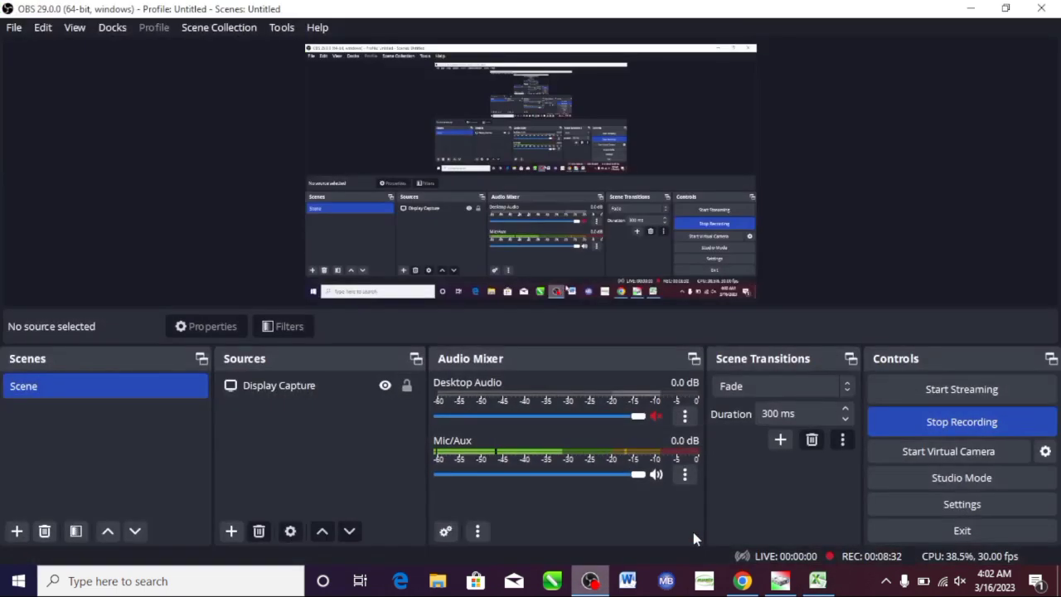